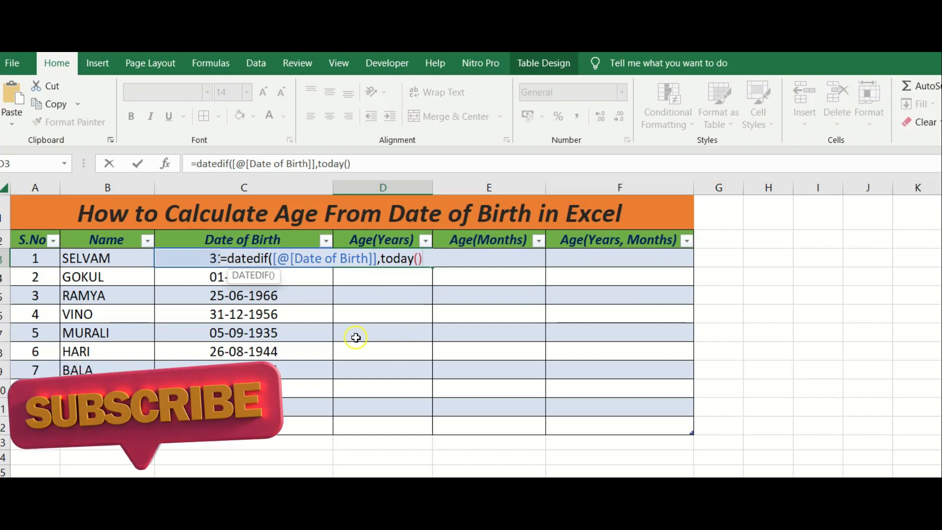
Complete the DATEDIF formula in D3 with the unit "y" and fill it down the Age(Years) column to row 12.
type(",\"y")
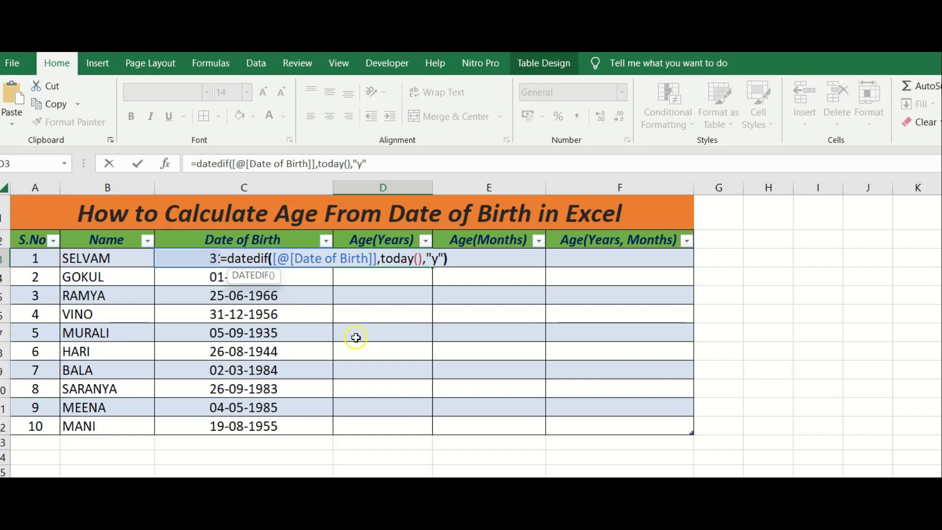
type(")")
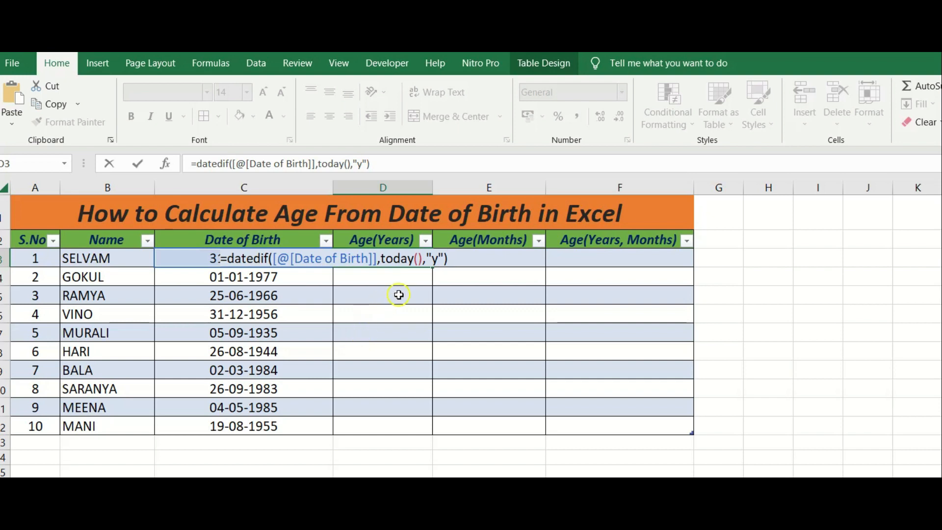
key("Return")
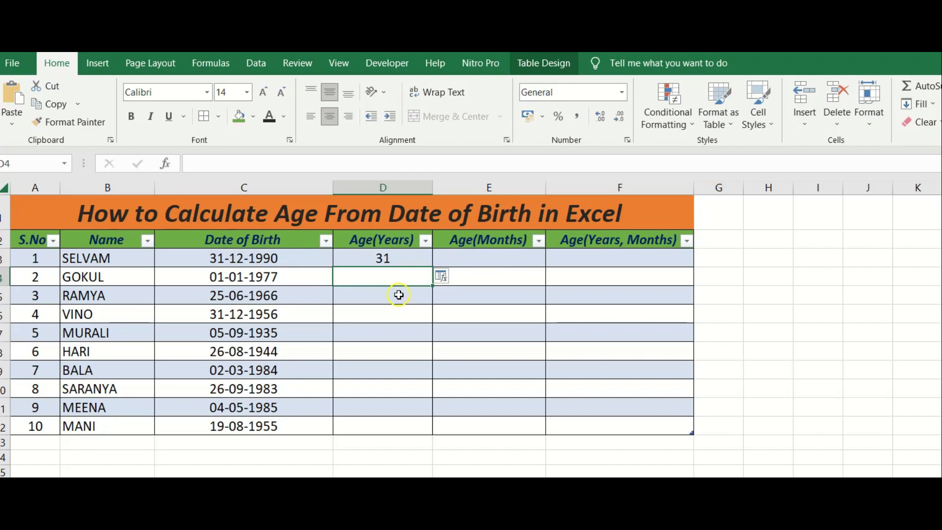
left_click(409, 260)
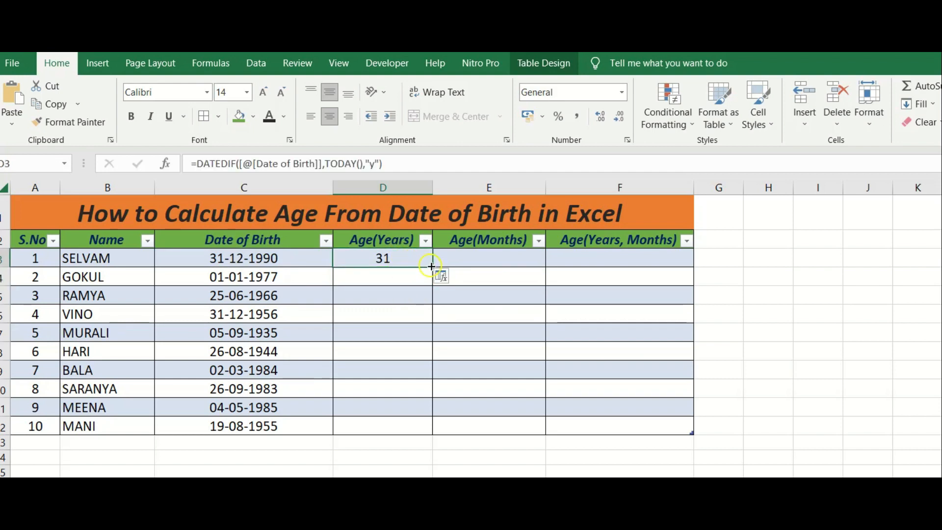
double_click(432, 266)
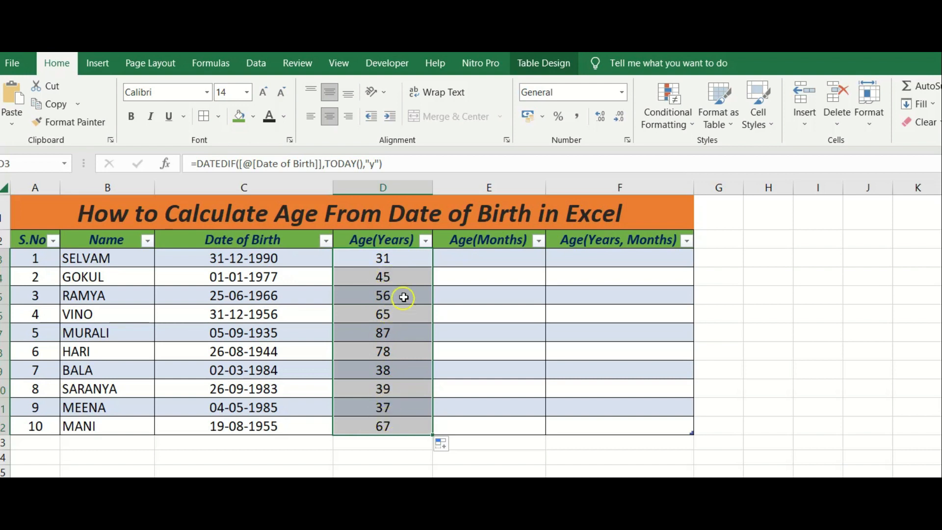
Enter =DATEDIF([@[Date of Birth]],TODAY(),"m") in E3 and fill it down the Age(Months) column to row 12.
left_click(475, 258)
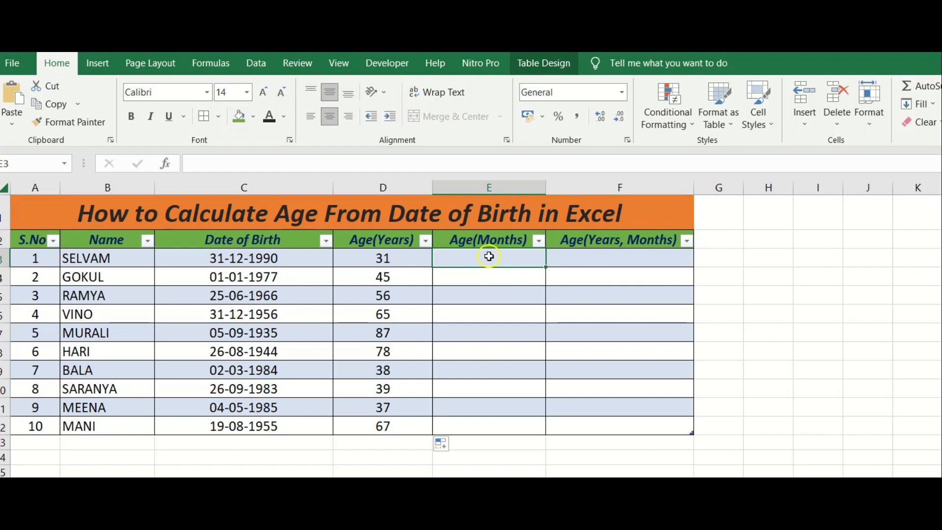
type("=")
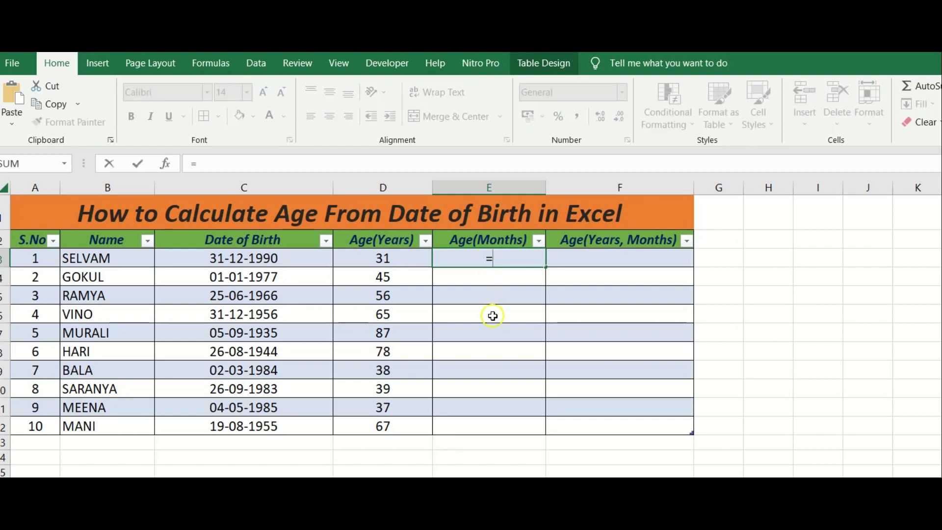
type("date")
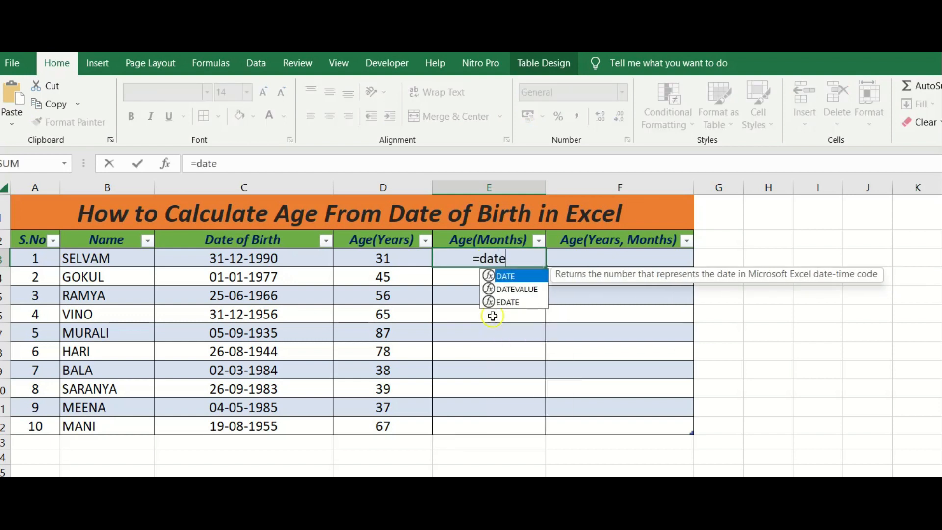
type("dif")
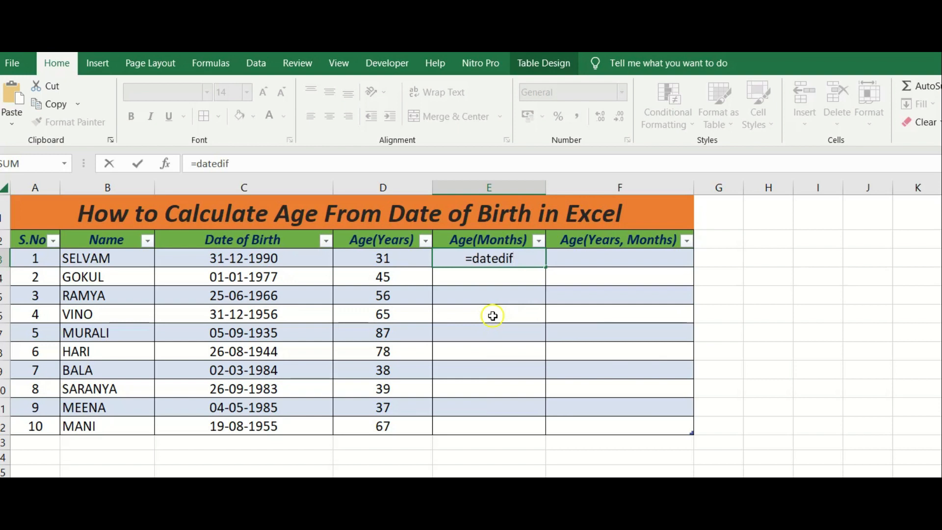
type("(")
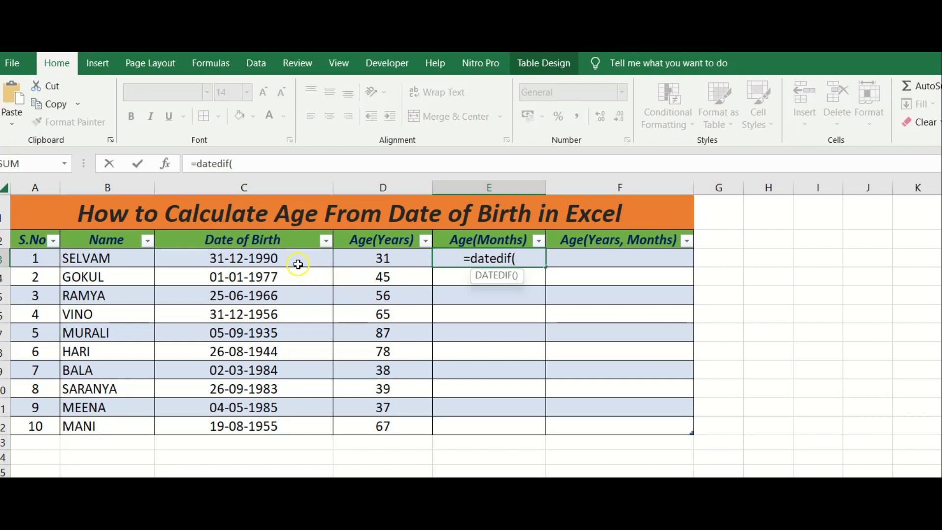
left_click(299, 264)
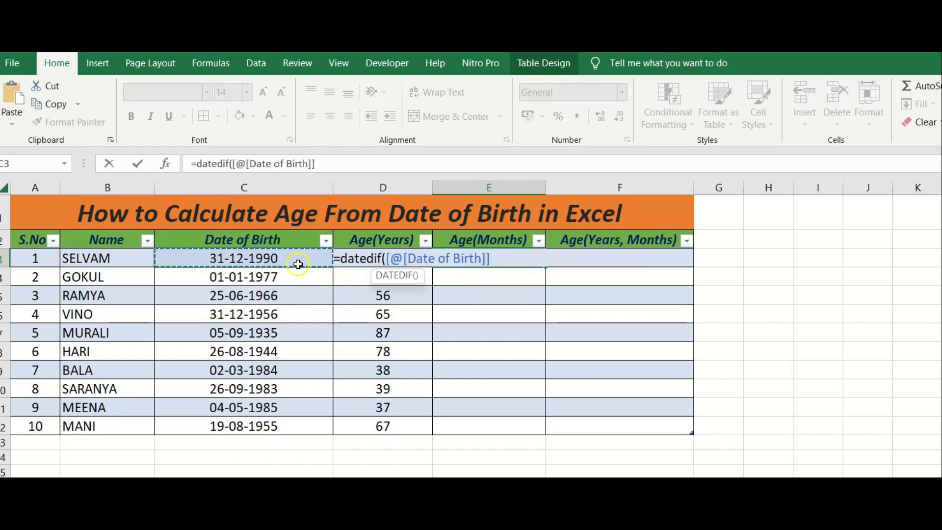
type(",today(),")
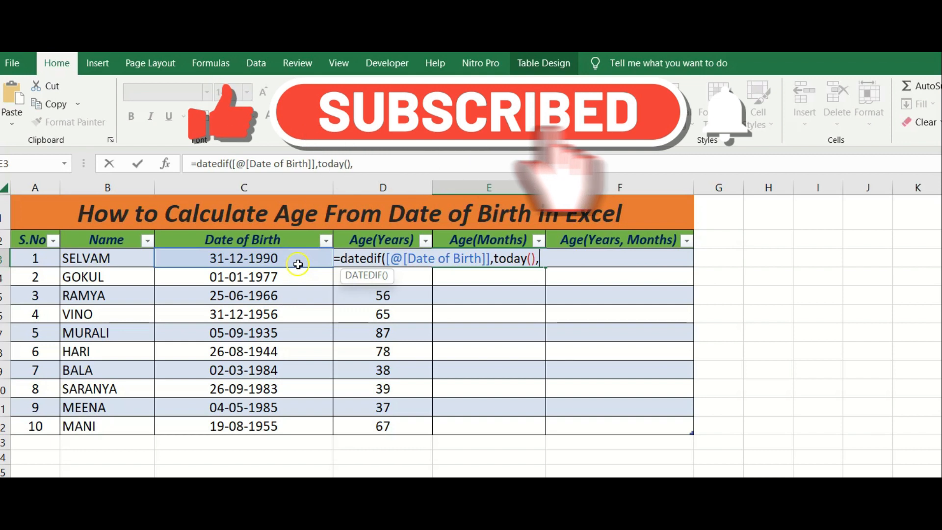
type("\"m\"")
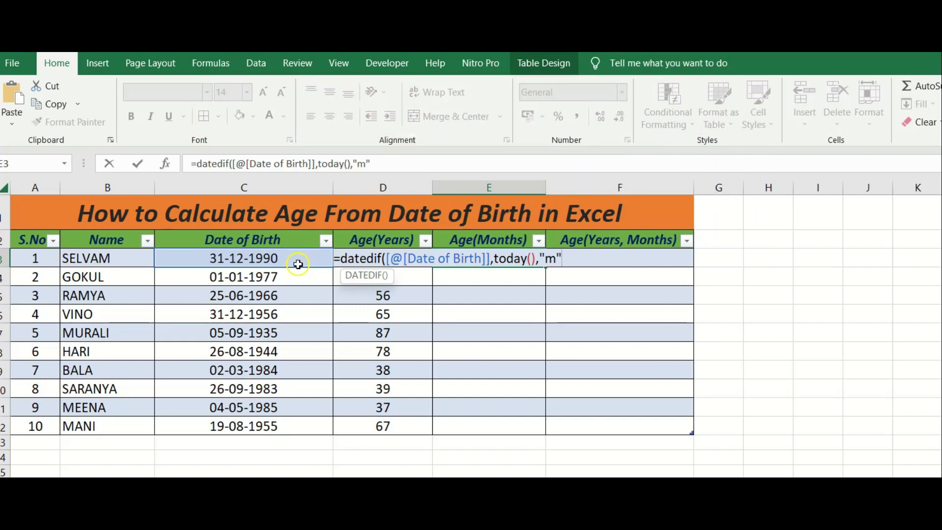
type(")")
key("Return")
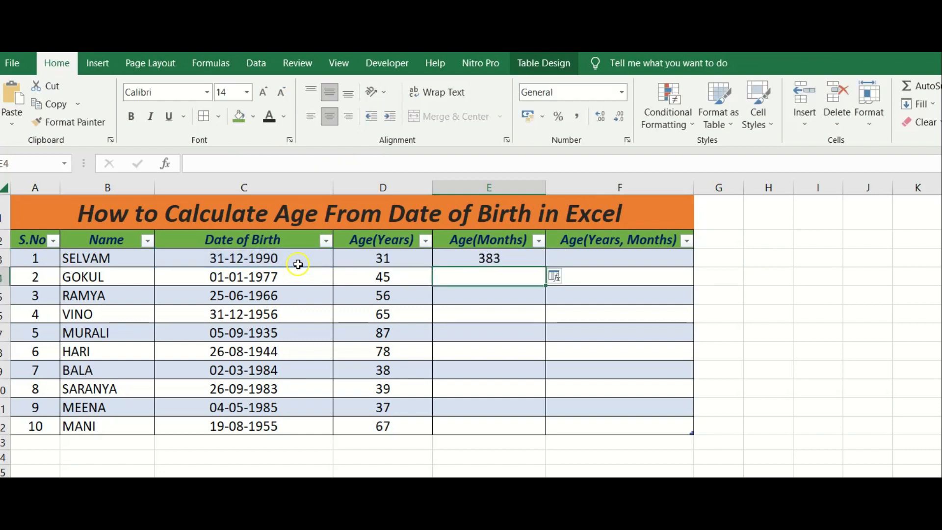
left_click(533, 258)
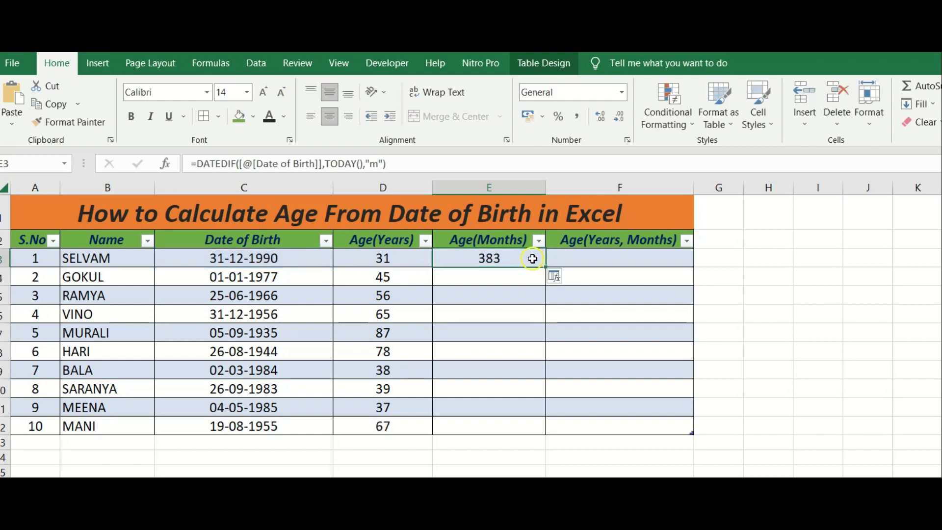
double_click(545, 267)
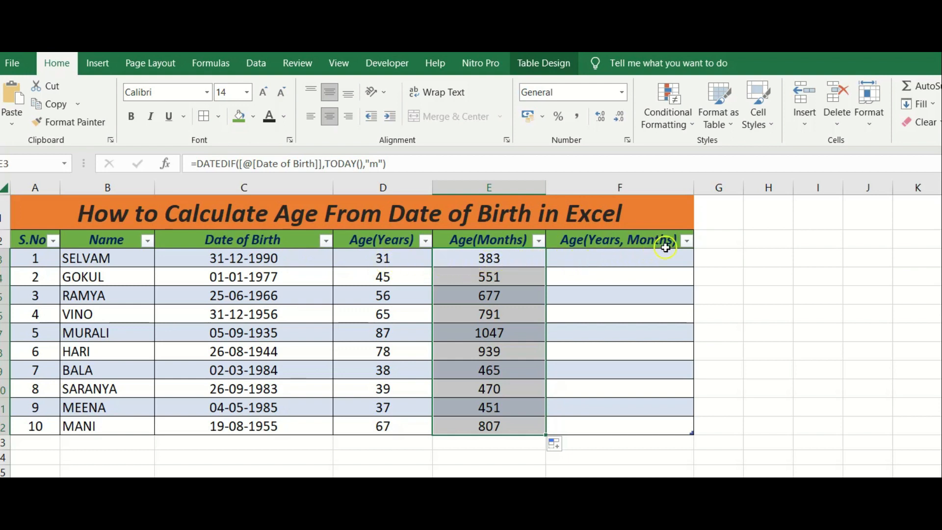
Begin the Age(Years, Months) formula in F3 by joining the row's Age(Years) value with the text " Years ,".
left_click(643, 261)
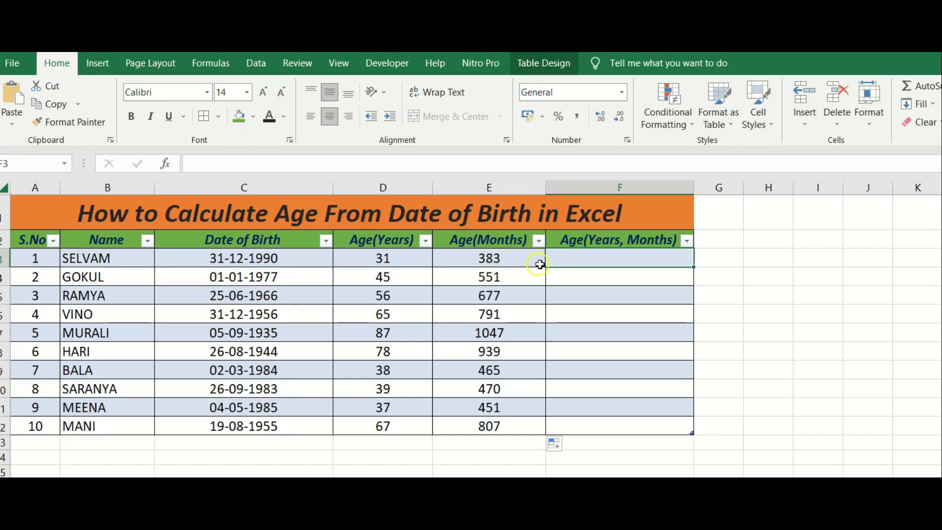
left_click(606, 261)
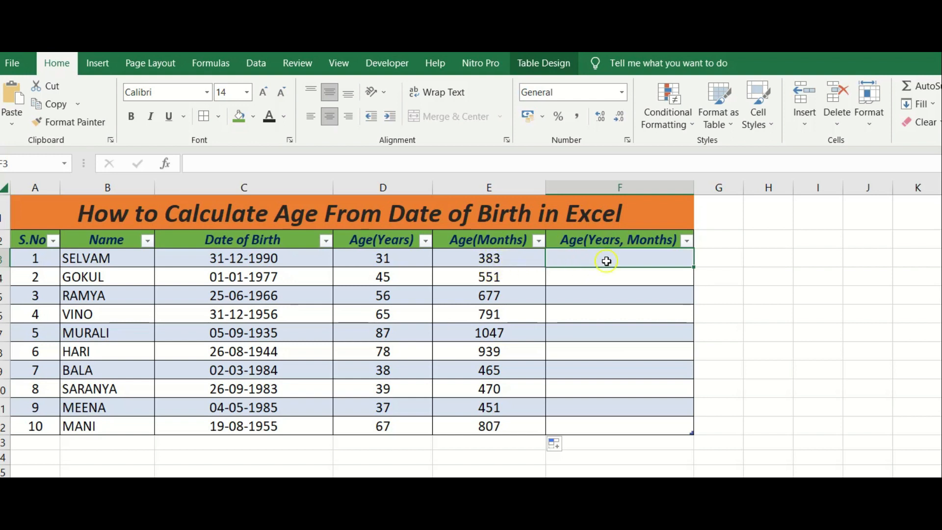
type("=")
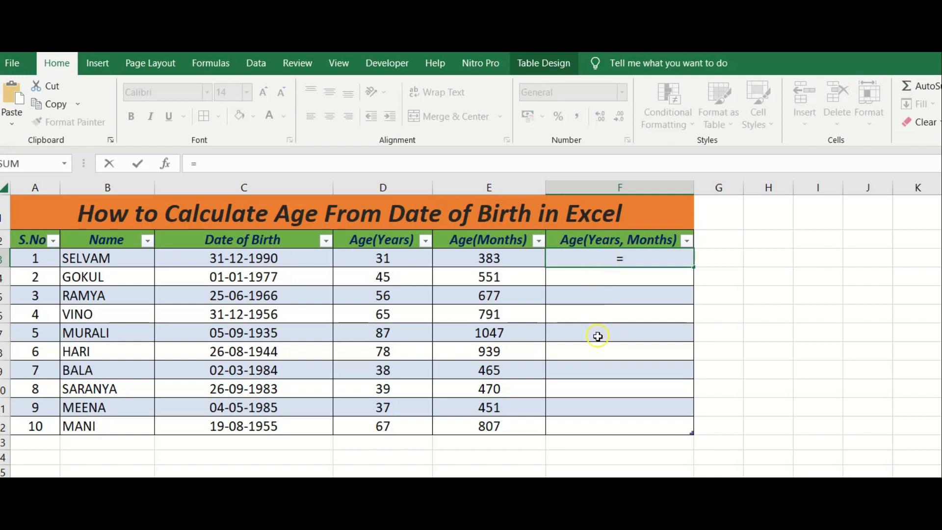
left_click(394, 261)
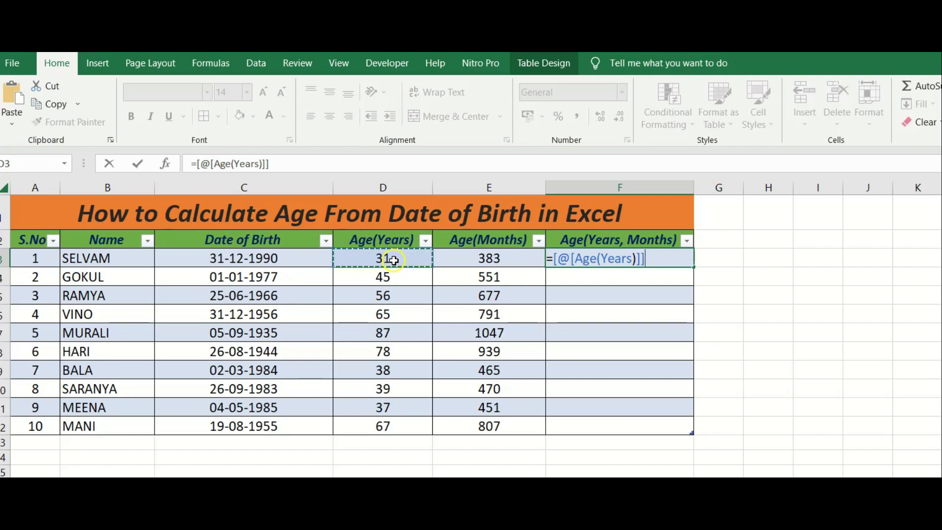
type("&")
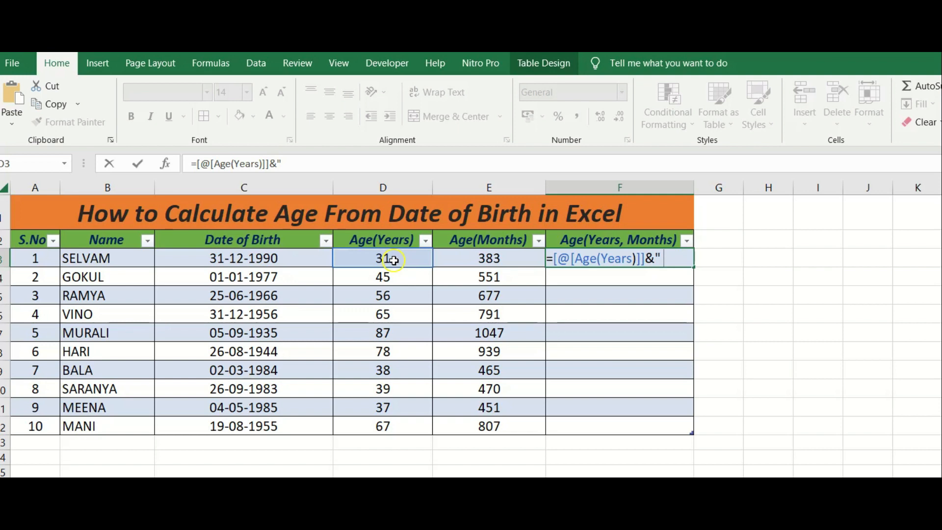
type("ears")
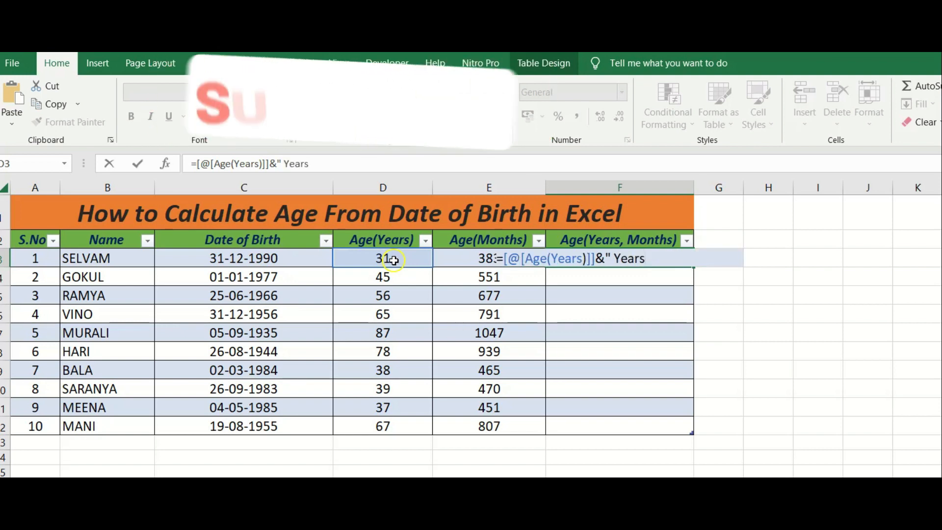
type(" ,")
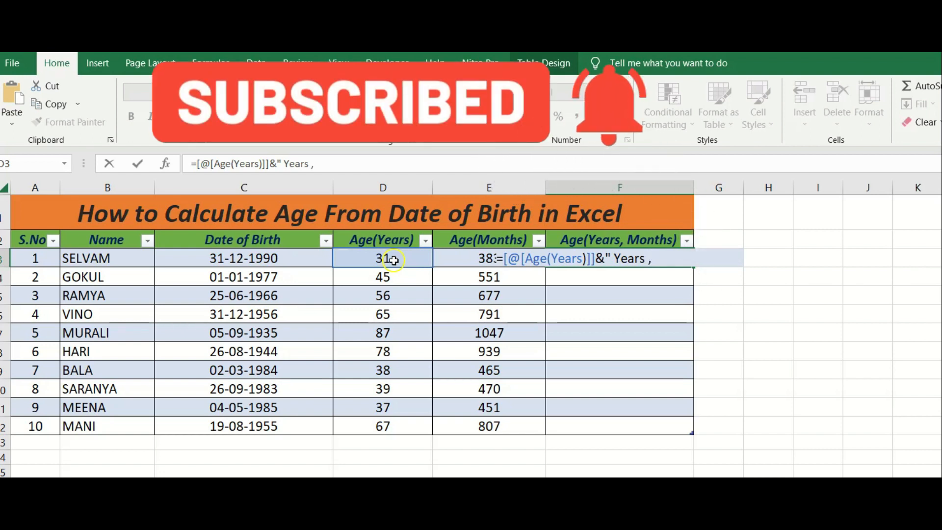
type("\"")
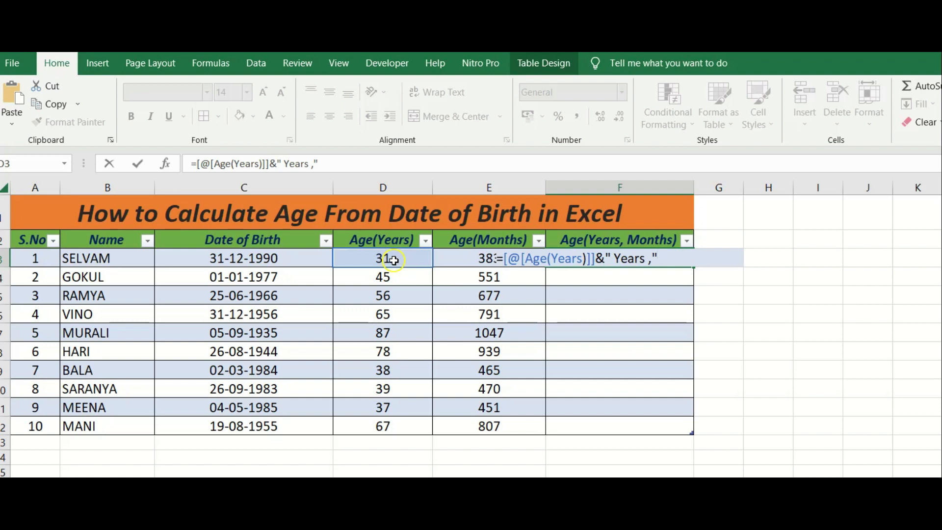
type("&(")
Finish the F3 formula by appending ([@[Age(Months)]]-[@[Age(Years)]]*12)&" Months" for the remaining months.
left_click(472, 264)
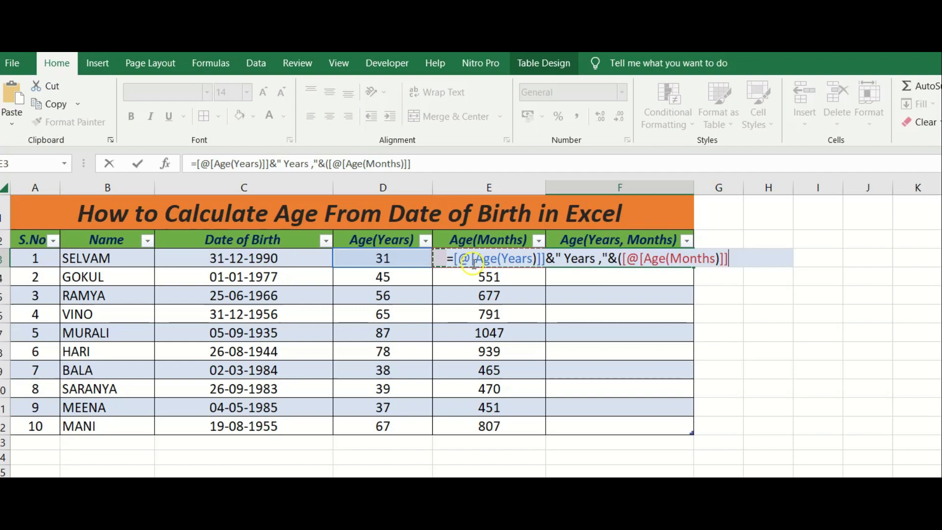
type("-")
left_click(403, 262)
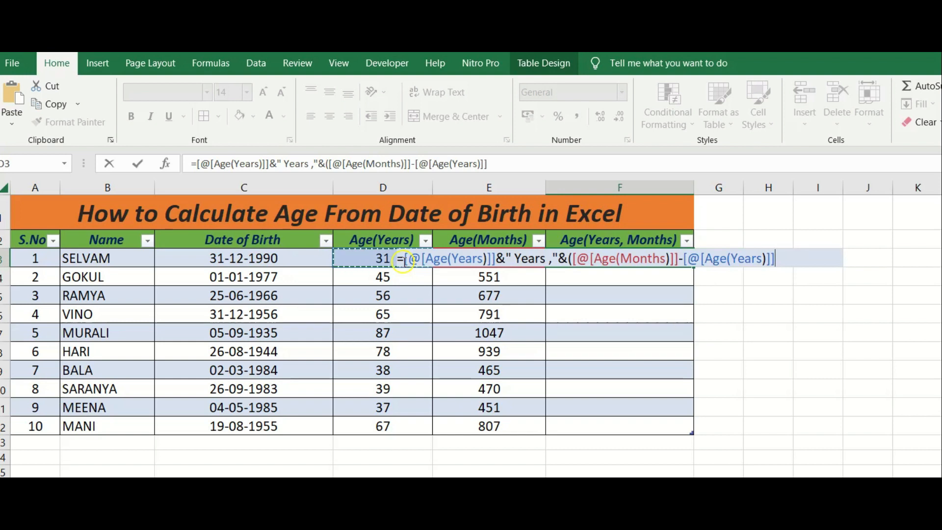
type("*12")
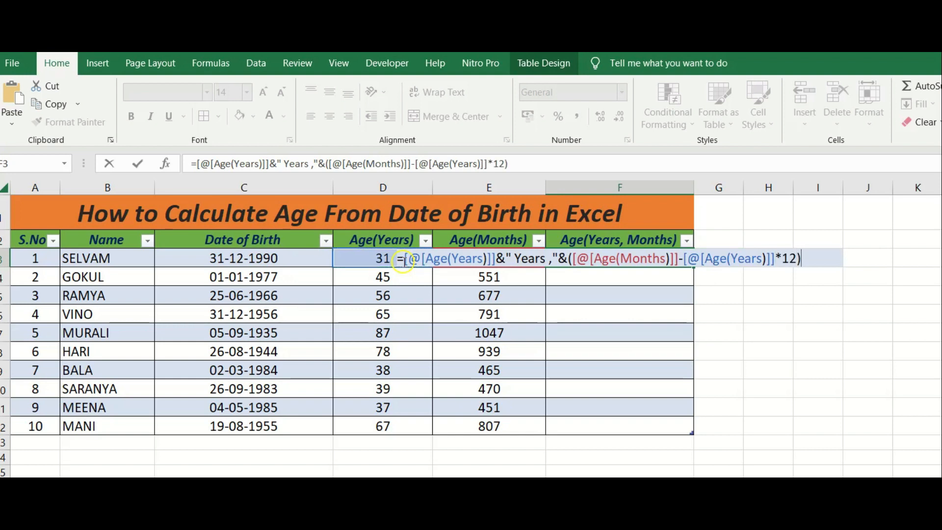
type(")&\" Mo")
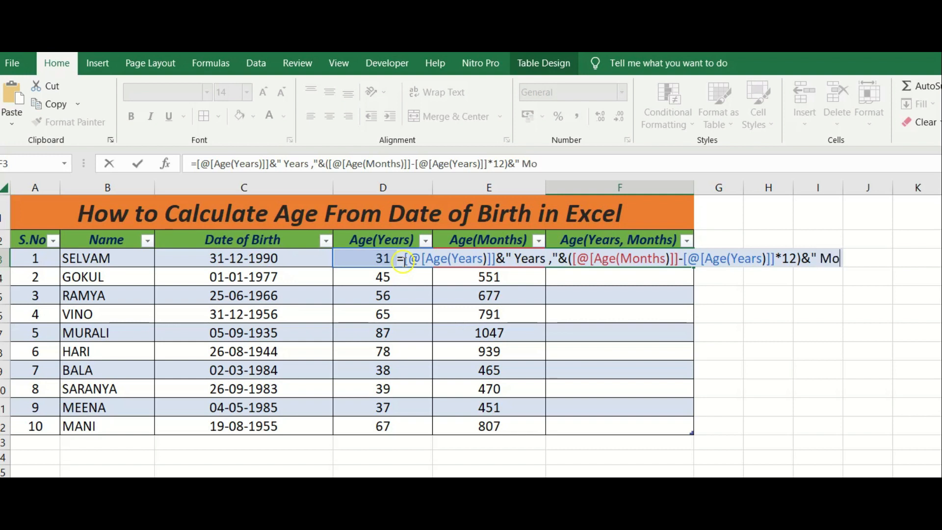
type("nth")
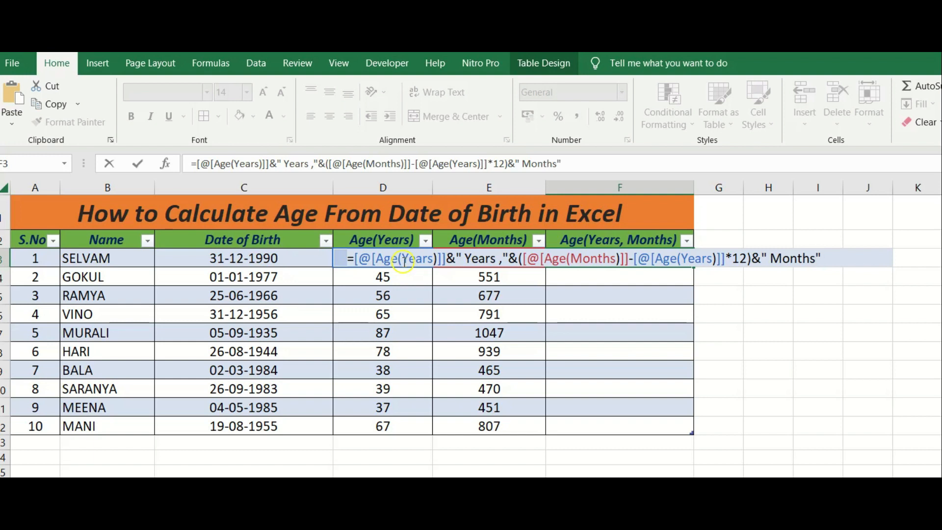
type("s\"")
key("Return")
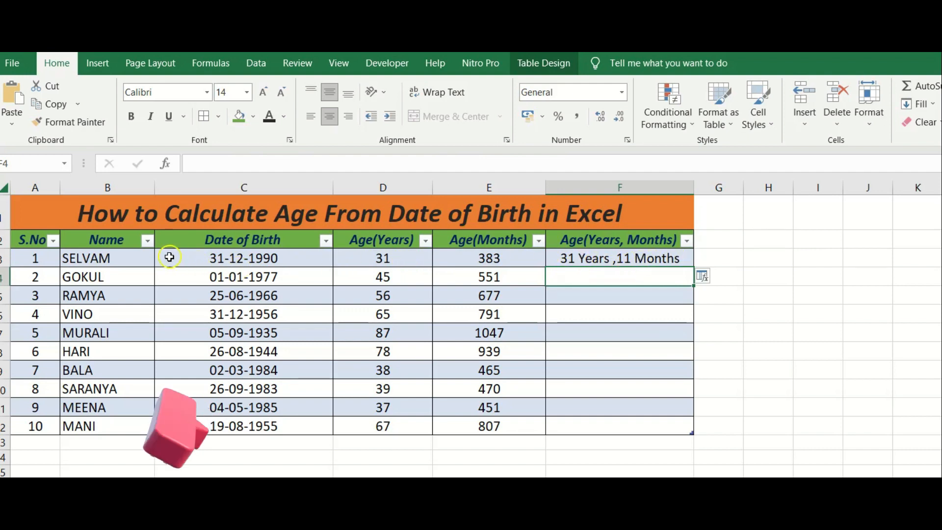
Fill the combined age formula from F3 down the Age(Years, Months) column to row 12.
left_click(662, 257)
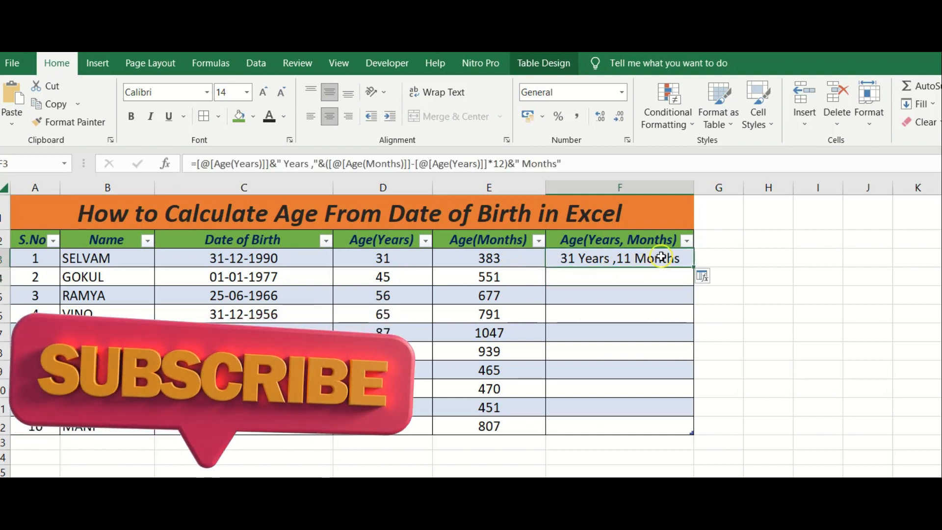
double_click(693, 266)
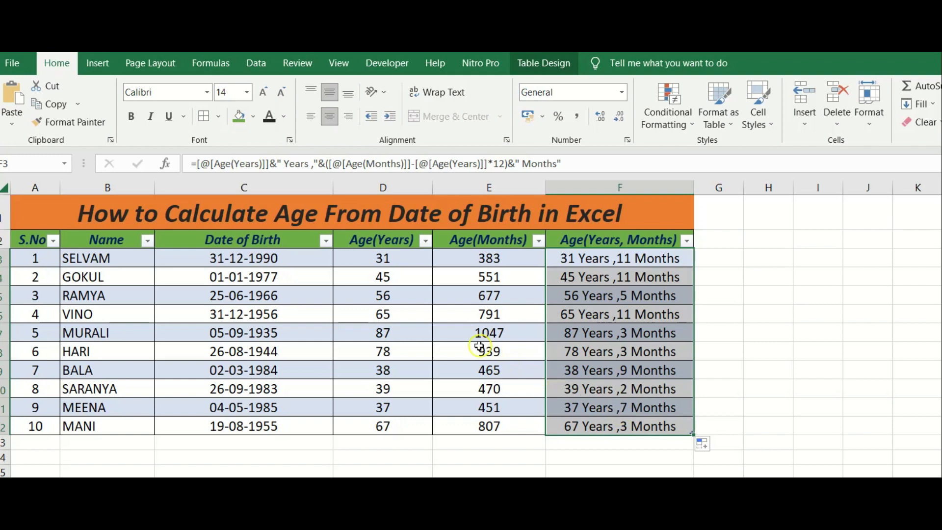
left_click(400, 322)
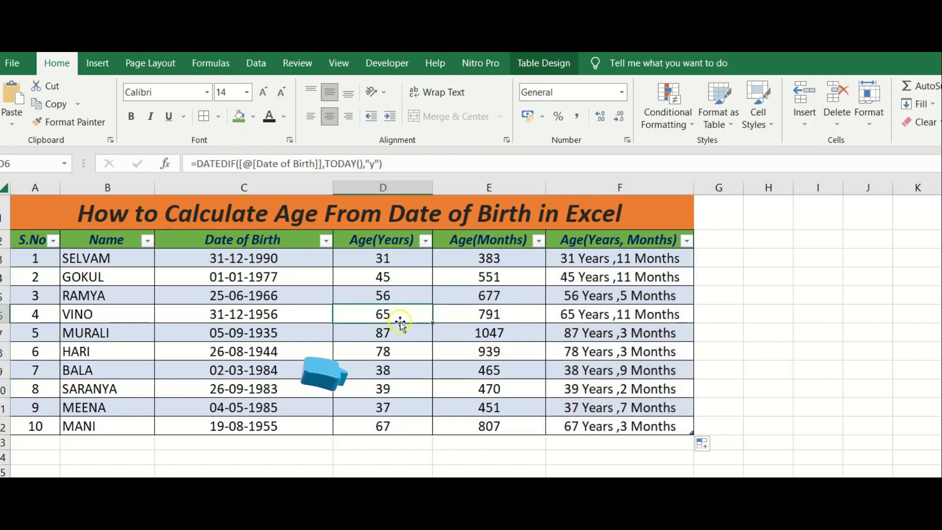